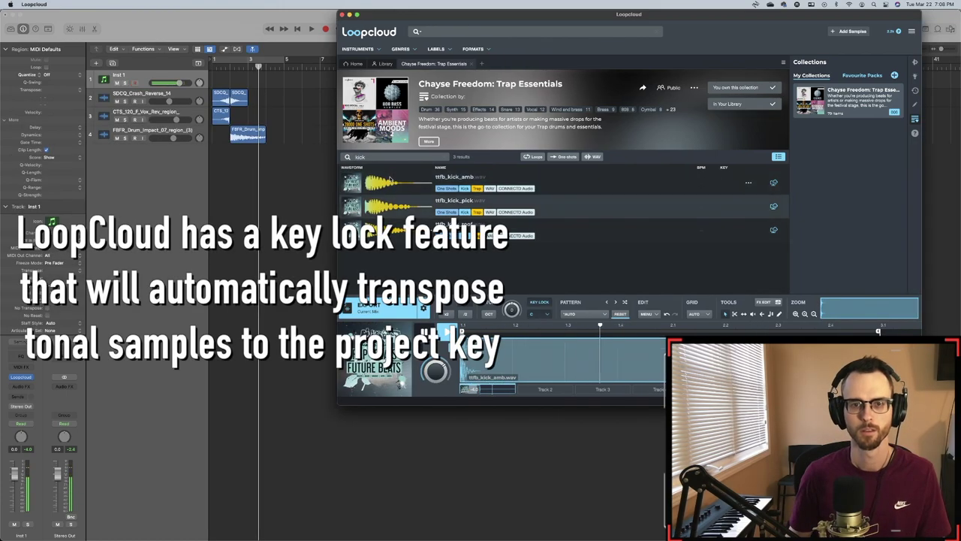
# Step: Audition kick and snare samples in Loopcloud, including ttfb_snare_trampa and STR_Clap_Snare_03
pyautogui.press('Down')
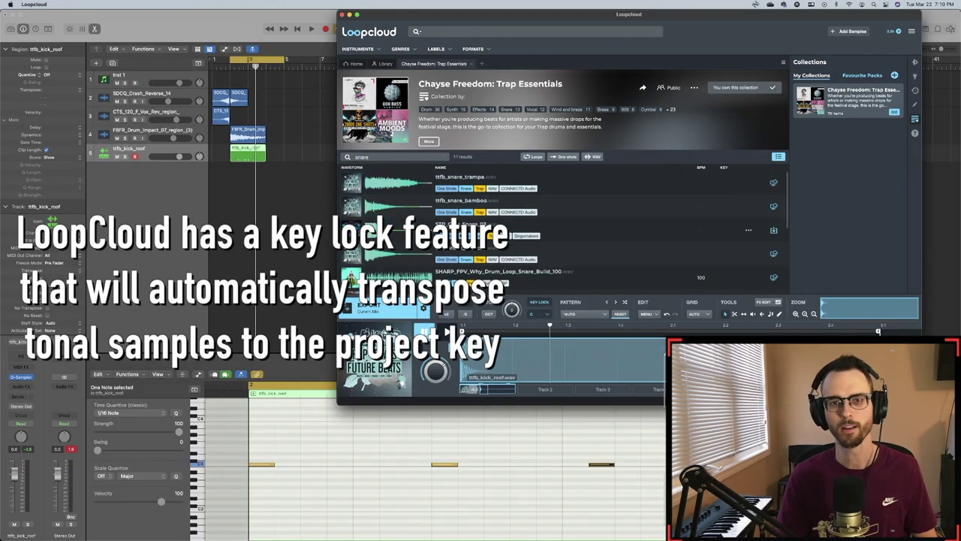
pyautogui.click(401, 188)
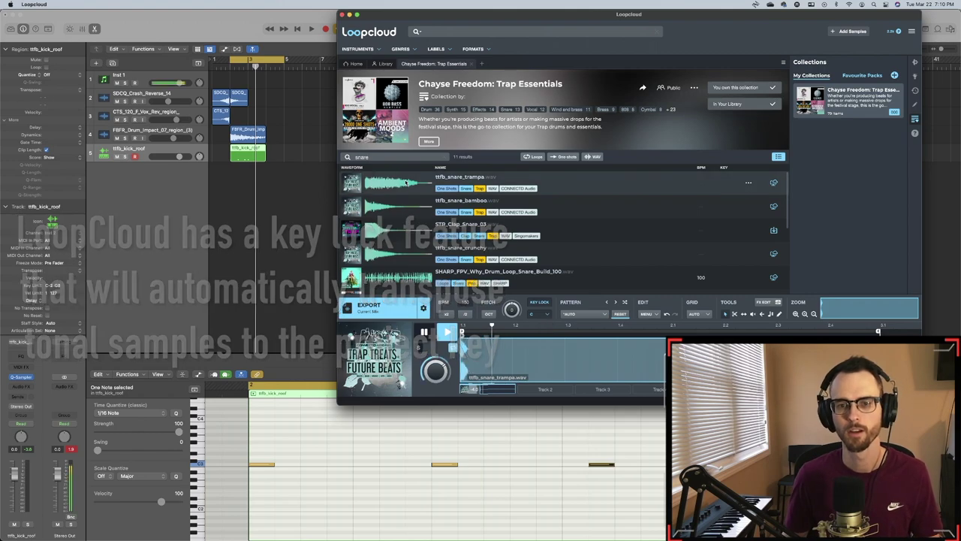
pyautogui.press('Down')
pyautogui.press('Down')
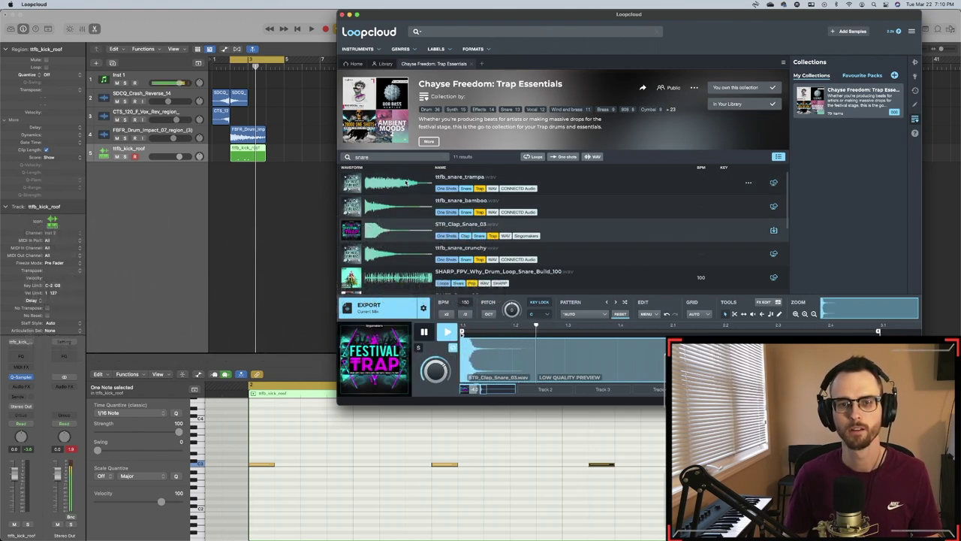
pyautogui.press('Down')
pyautogui.press('Down')
pyautogui.press('Down')
pyautogui.press('Down')
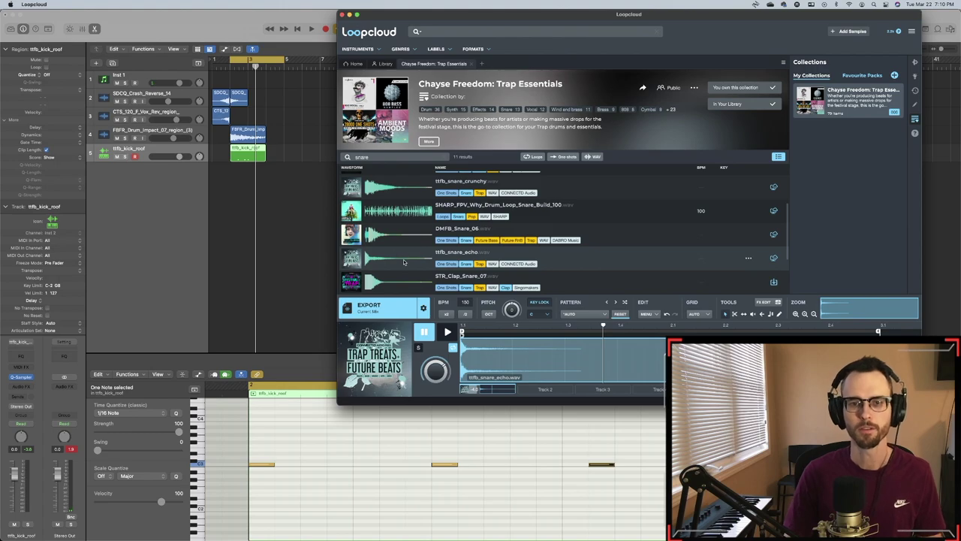
# Step: Add ttfb_snare_echo as a sampler track, play it back, and close the clap's sampler
pyautogui.moveTo(403, 262); pyautogui.dragTo(261, 186)
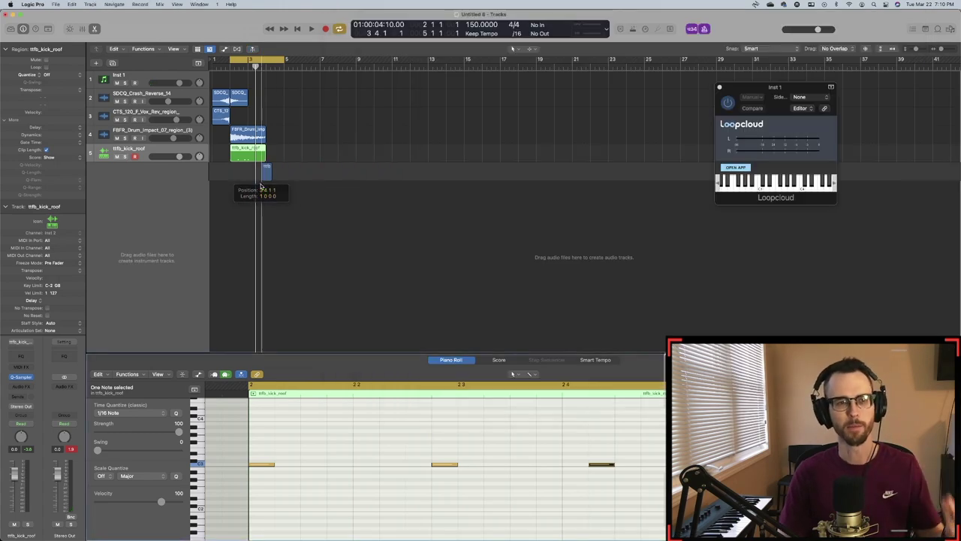
pyautogui.click(133, 183)
pyautogui.press('space')
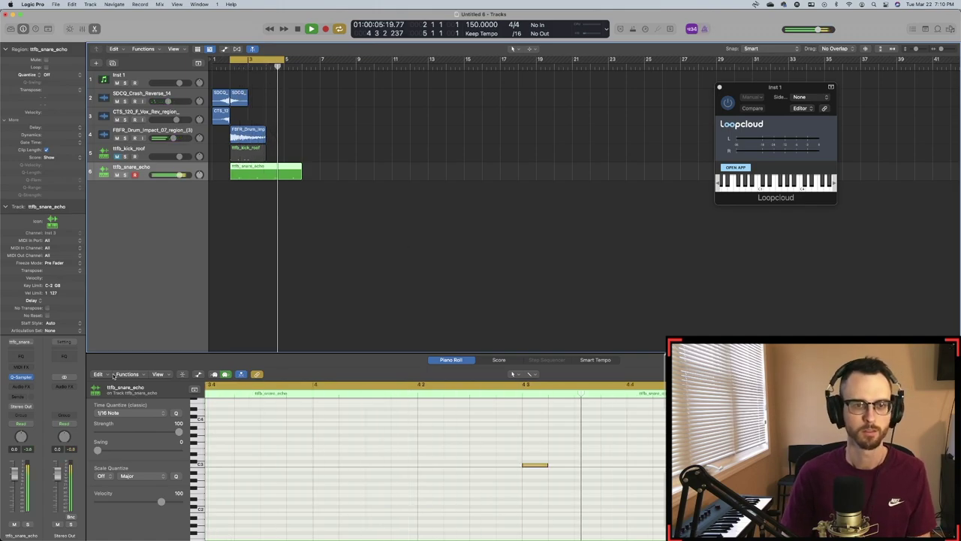
pyautogui.press('space')
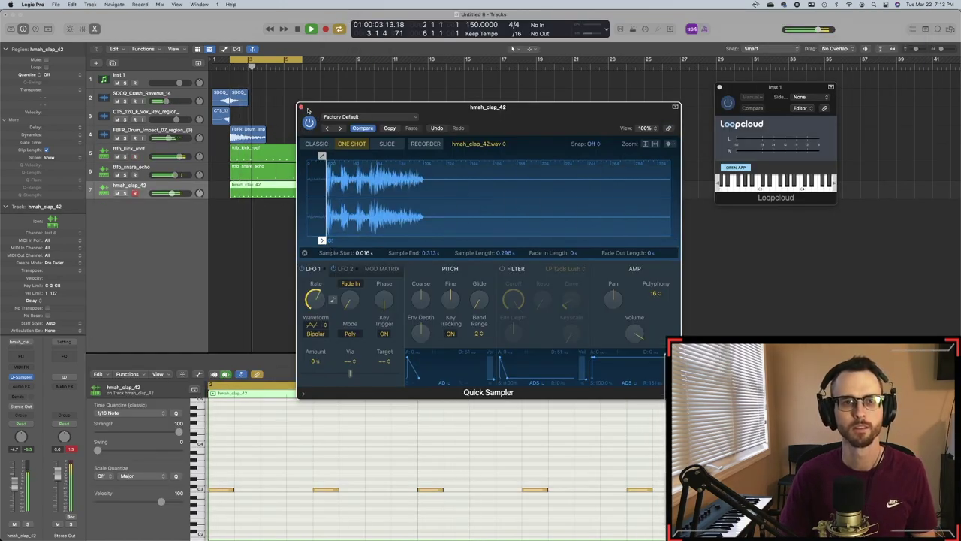
pyautogui.click(301, 108)
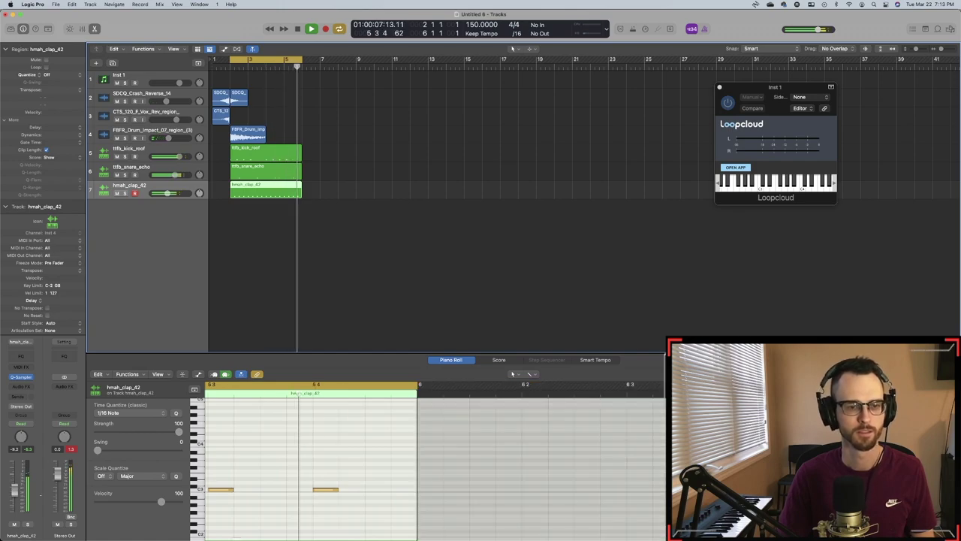
# Step: Search 'hat' in Loopcloud and add ttfb_hat_shate as a track with a pattern region
pyautogui.press('Return')
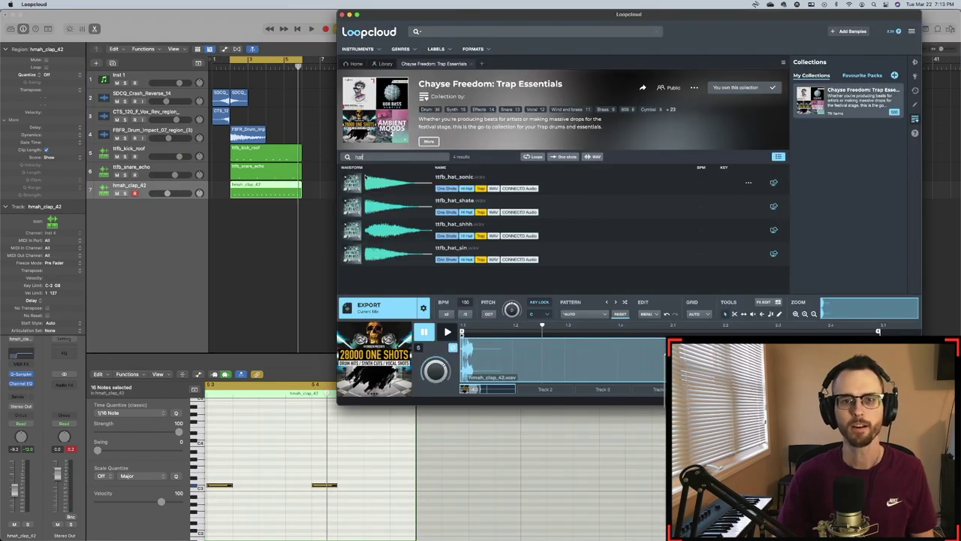
pyautogui.press('Down')
pyautogui.press('Down')
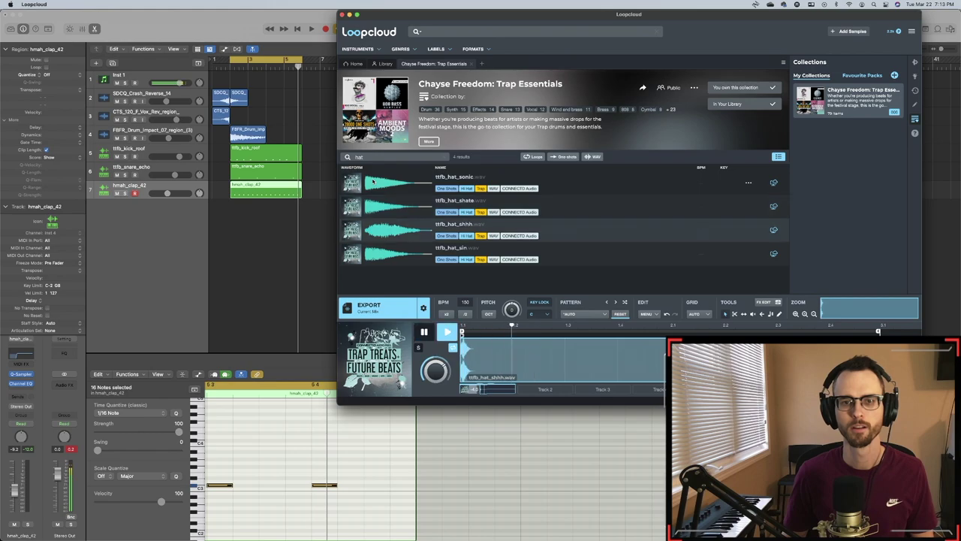
pyautogui.moveTo(376, 206); pyautogui.dragTo(255, 225)
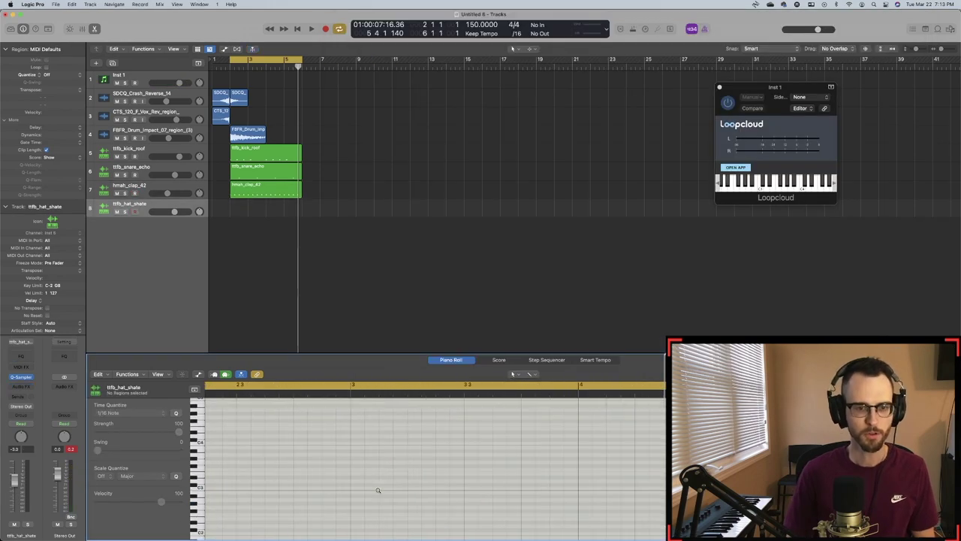
pyautogui.hscroll(-3, 378, 489)
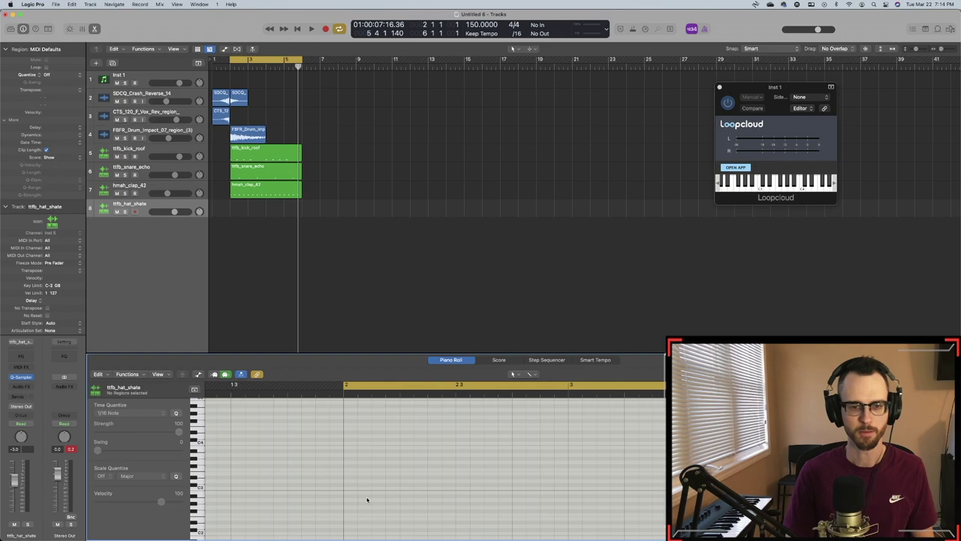
pyautogui.press('space')
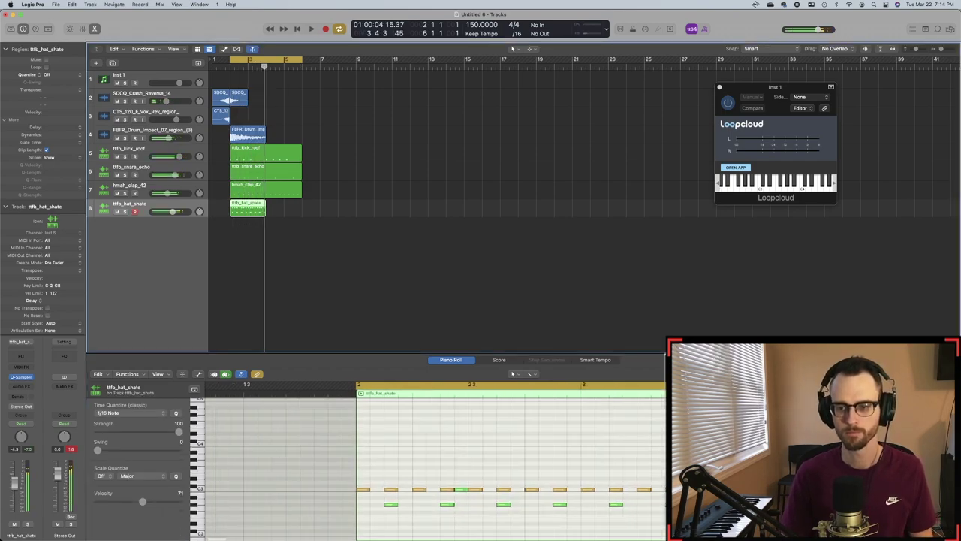
# Step: Add a ttfb_hat_shhh sampler track with a note, then join and repeat its regions
pyautogui.moveTo(247, 208); pyautogui.dragTo(126, 244)
pyautogui.press('Return')
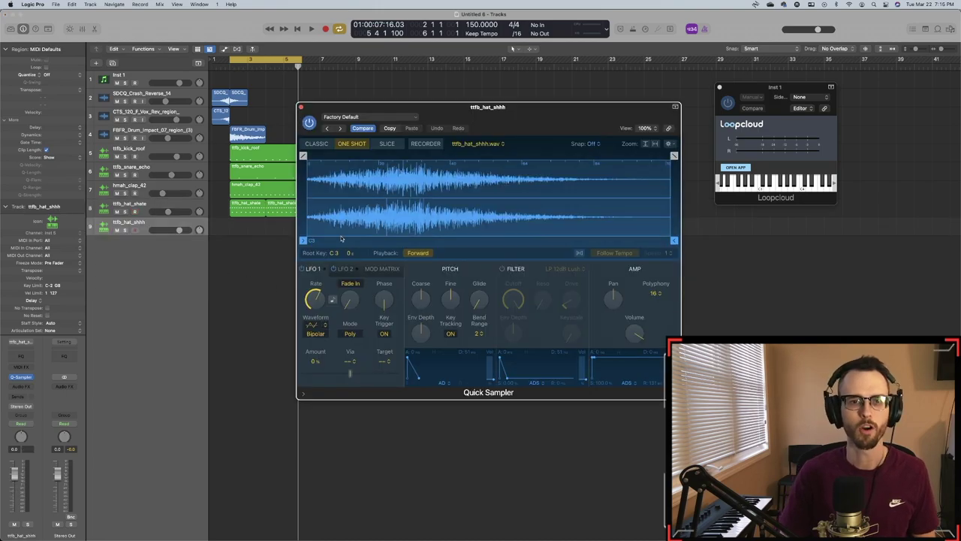
pyautogui.click(301, 107)
pyautogui.click(270, 468)
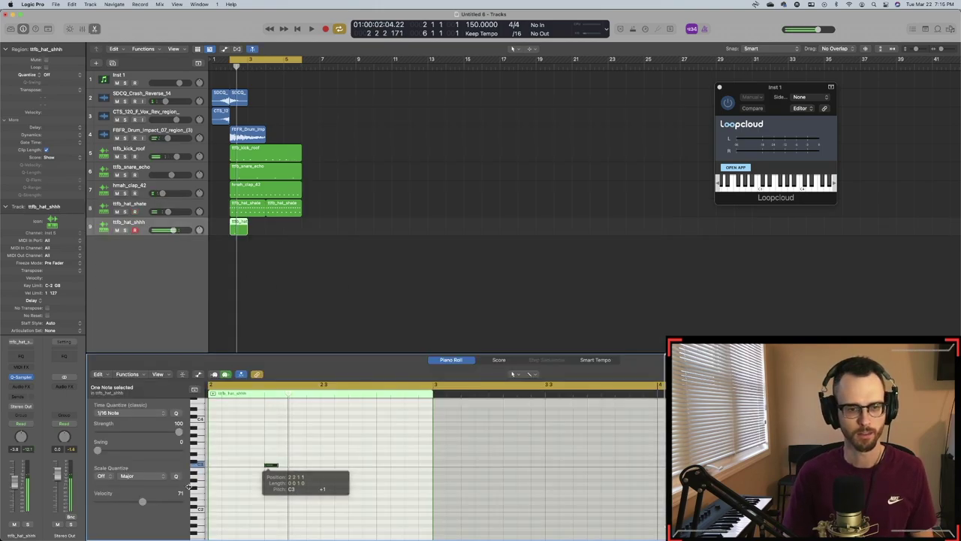
pyautogui.press('space')
pyautogui.press('super+j')
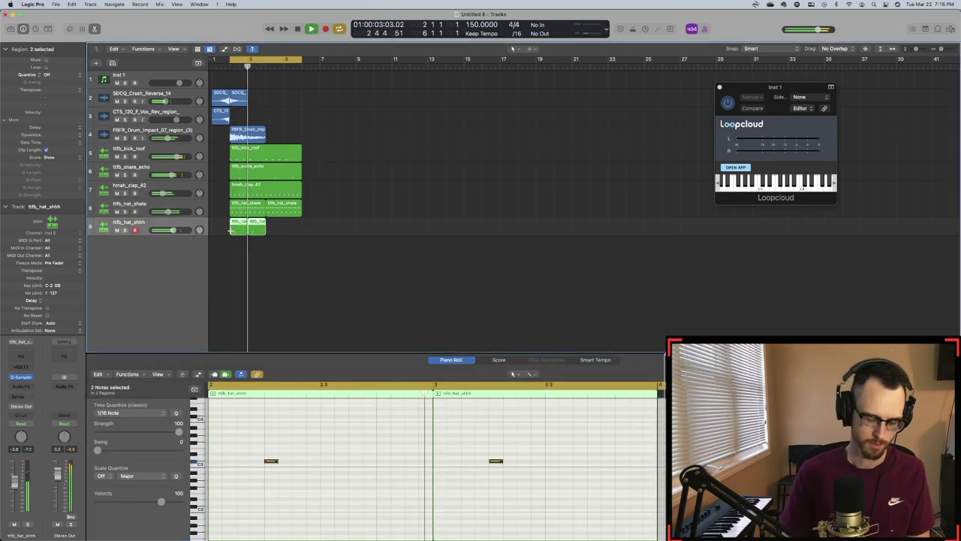
pyautogui.press('cmd+r')
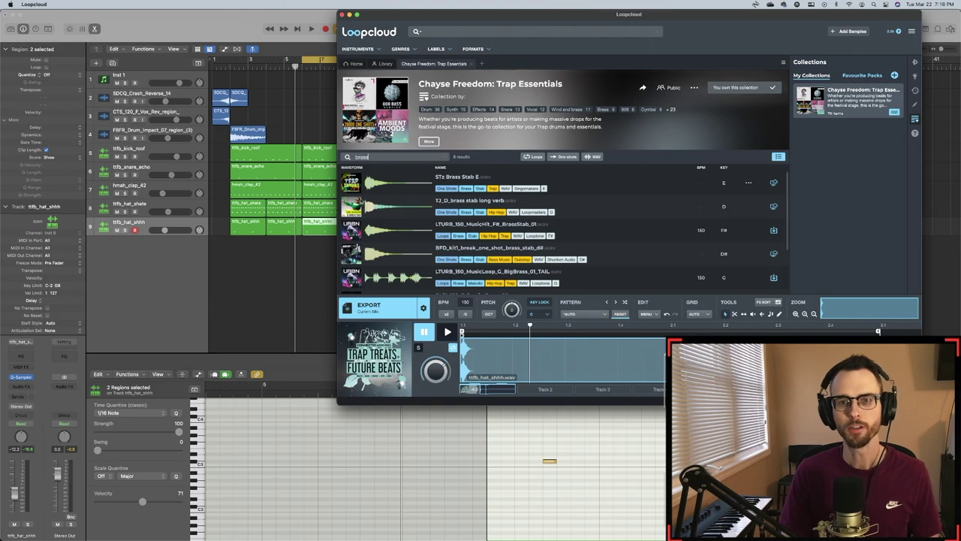
# Step: Audition brass stab samples, from STz Brass Stab E to the BigBrass tail loop
pyautogui.click(363, 190)
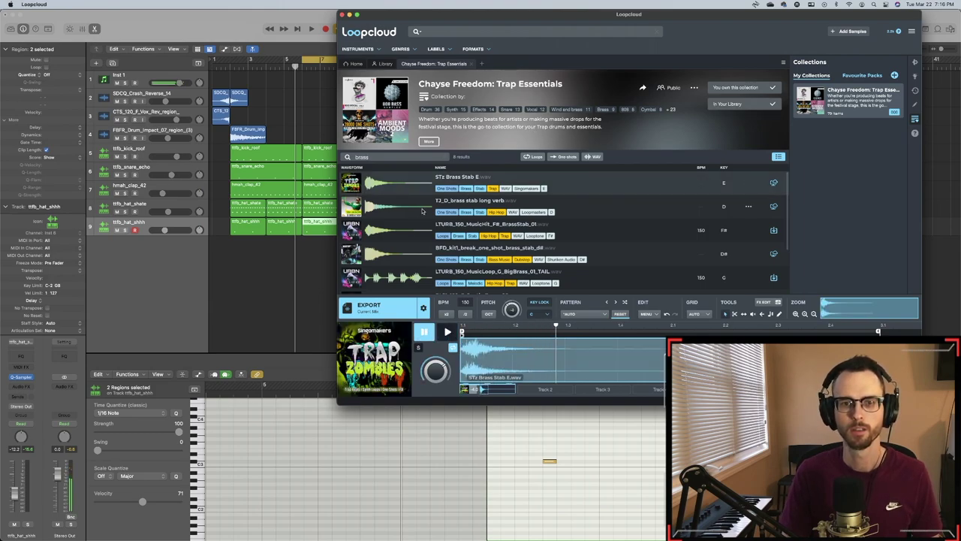
pyautogui.click(411, 212)
pyautogui.press('Down')
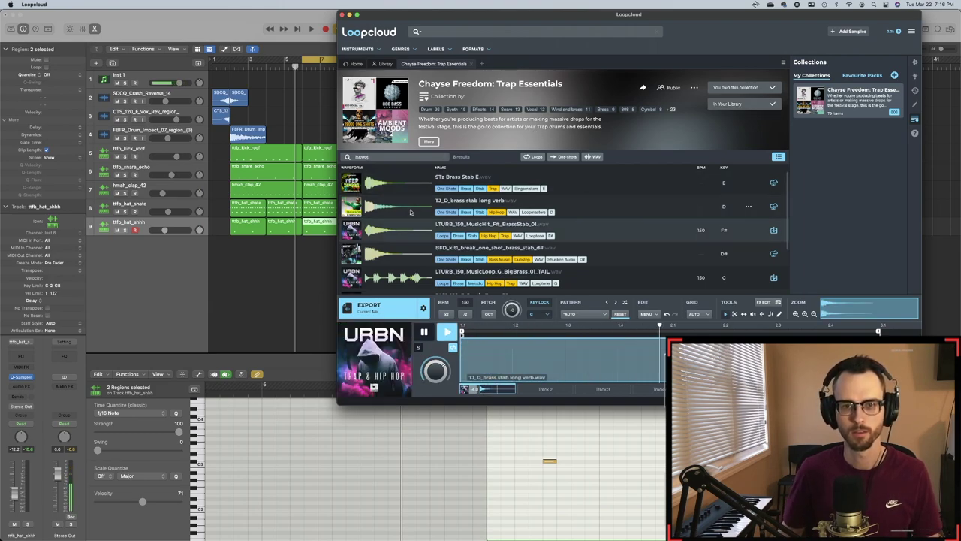
pyautogui.press('Down')
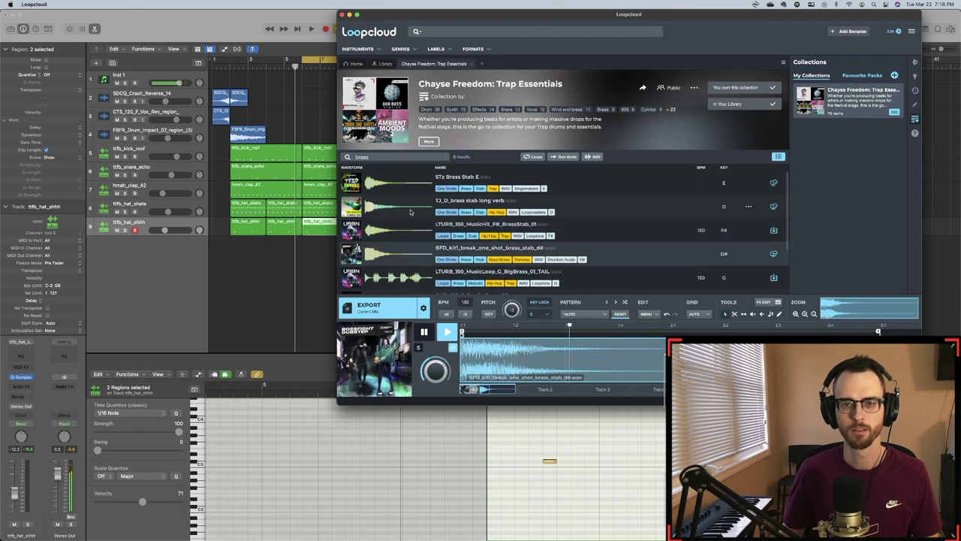
pyautogui.press('Down')
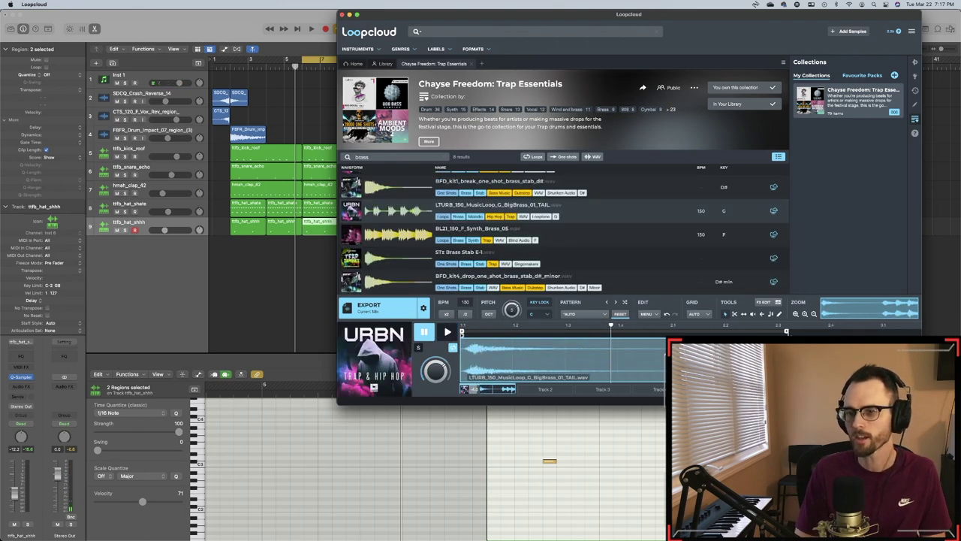
# Step: Bring the BigBrass tail into the project, close its sampler editor, and play from the start
pyautogui.moveTo(526, 353); pyautogui.dragTo(126, 248)
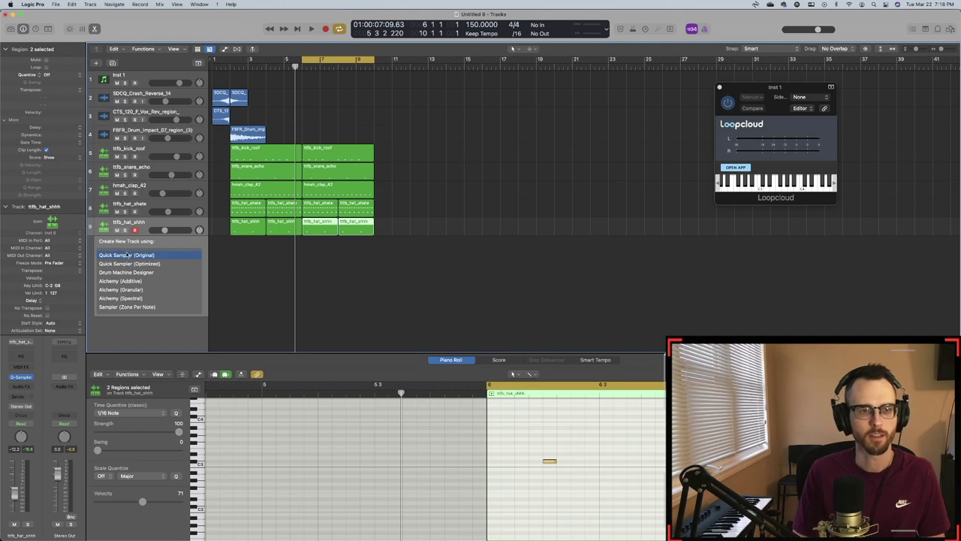
pyautogui.click(561, 221)
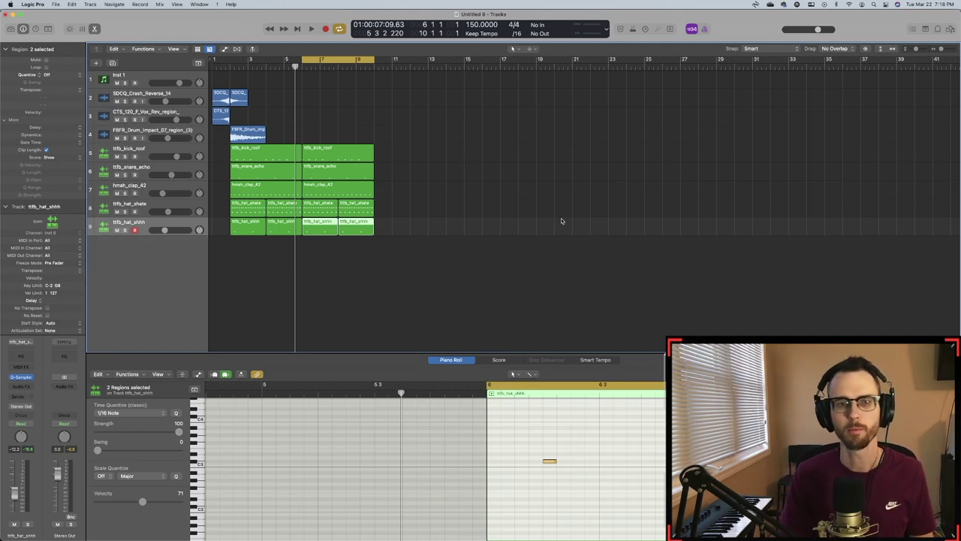
pyautogui.press('super+w')
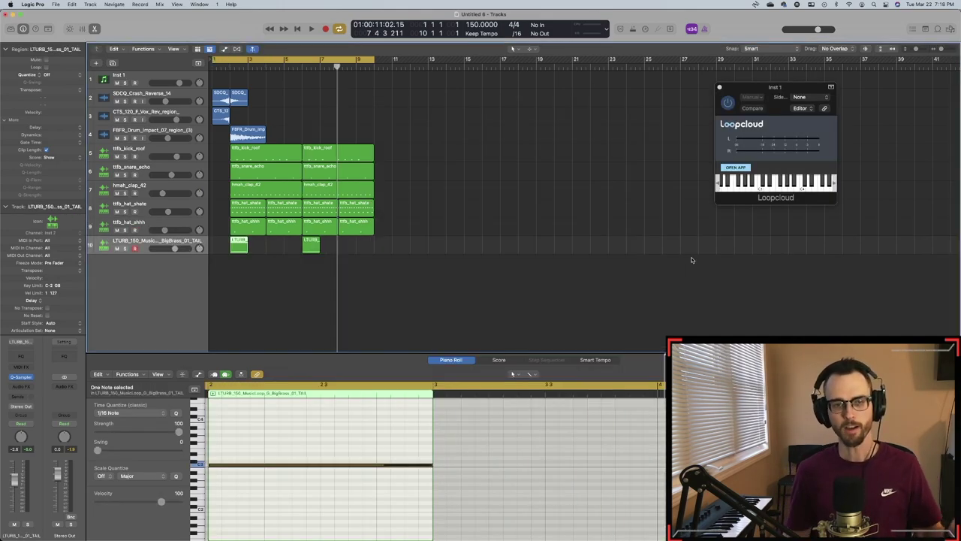
pyautogui.press('space')
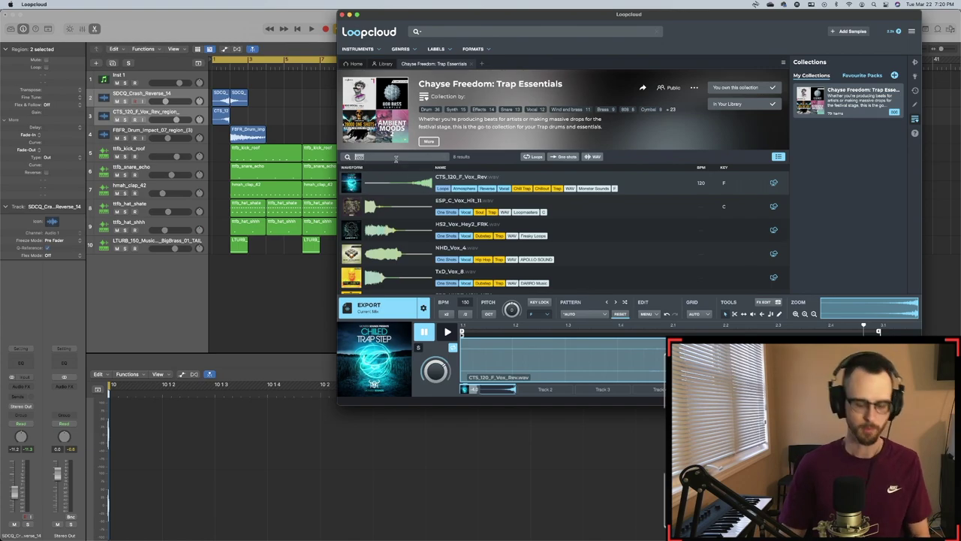
# Step: Search 'pluck' and load HT2_Pluck_Lead_05_D# into a new sampler instrument track
pyautogui.write('pluck')
pyautogui.press('Return')
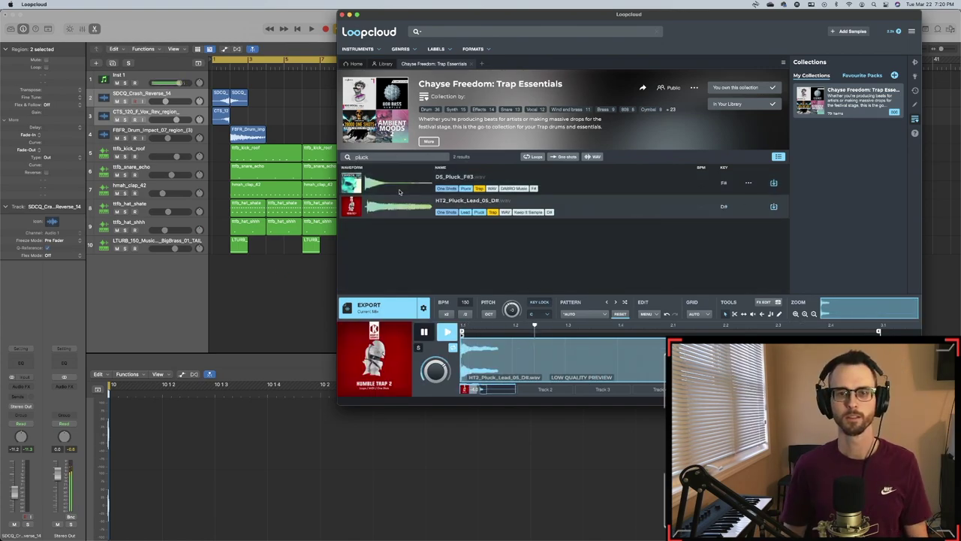
pyautogui.moveTo(399, 193)
pyautogui.mouseDown()
pyautogui.moveTo(154, 275)
pyautogui.moveTo(126, 275)
pyautogui.mouseUp()
pyautogui.click(129, 273)
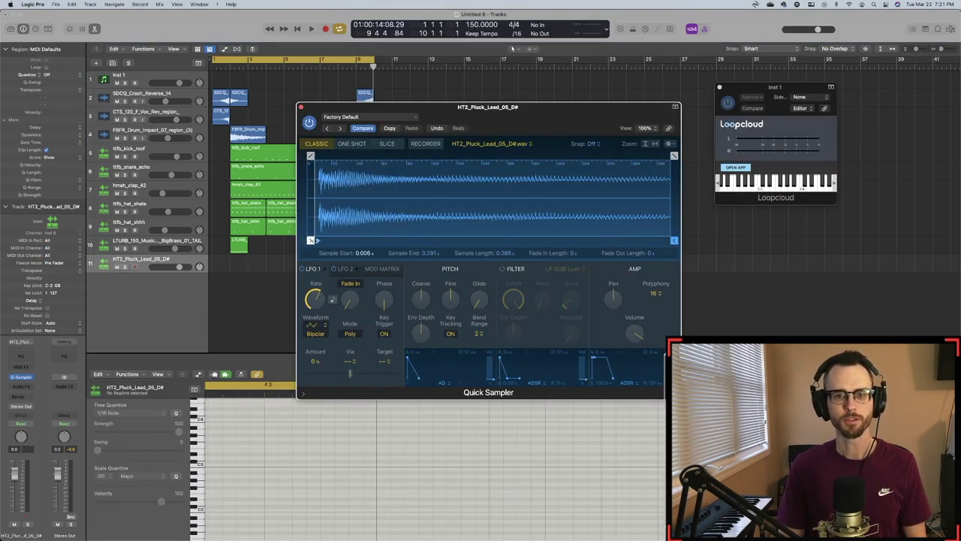
# Step: Insert Raum reverb on the pluck, add a note, and repeat the region across four bars
pyautogui.click(22, 354)
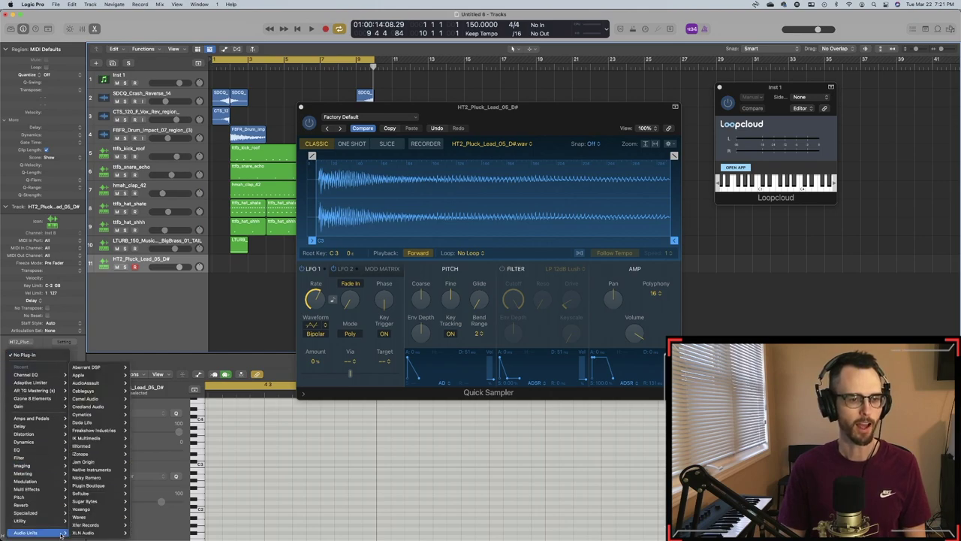
pyautogui.moveTo(91, 470)
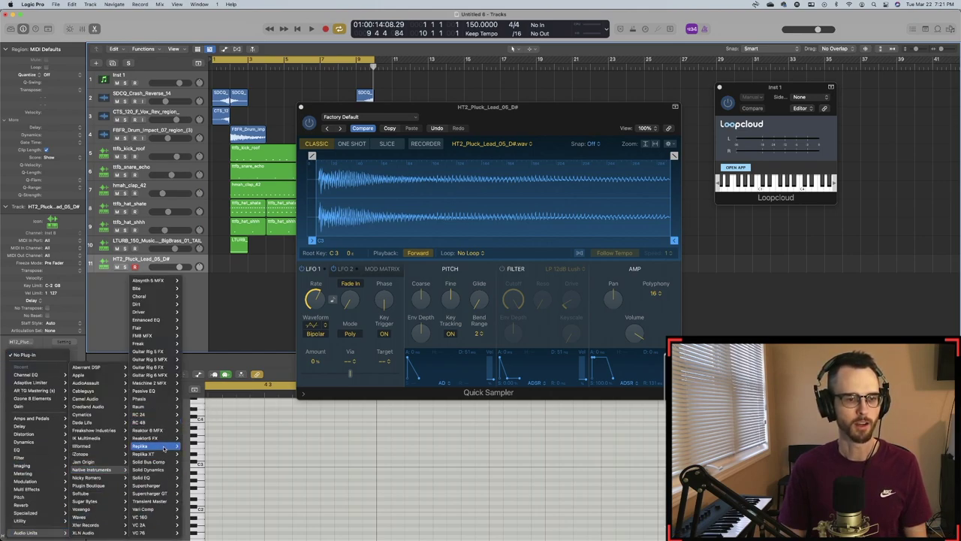
pyautogui.moveTo(139, 406)
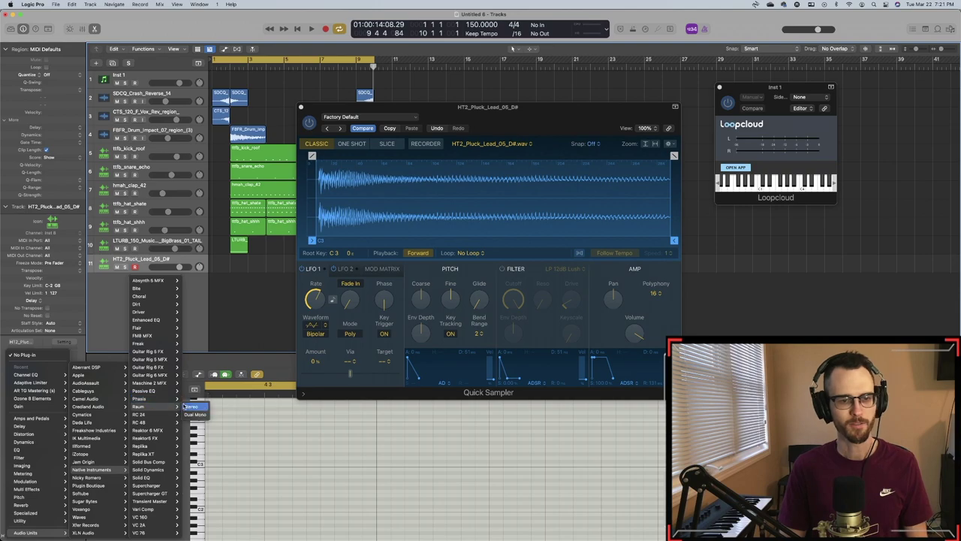
pyautogui.click(187, 407)
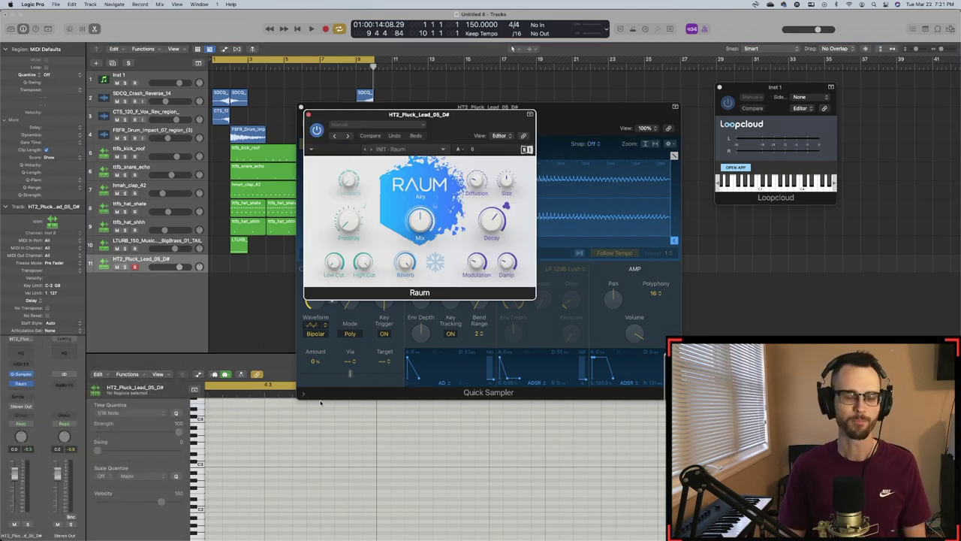
pyautogui.click(273, 465)
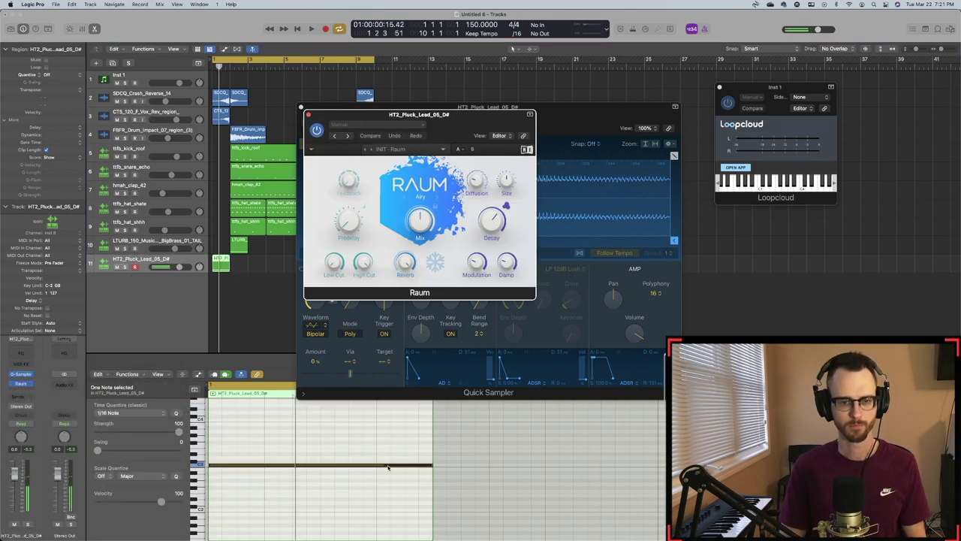
pyautogui.click(308, 115)
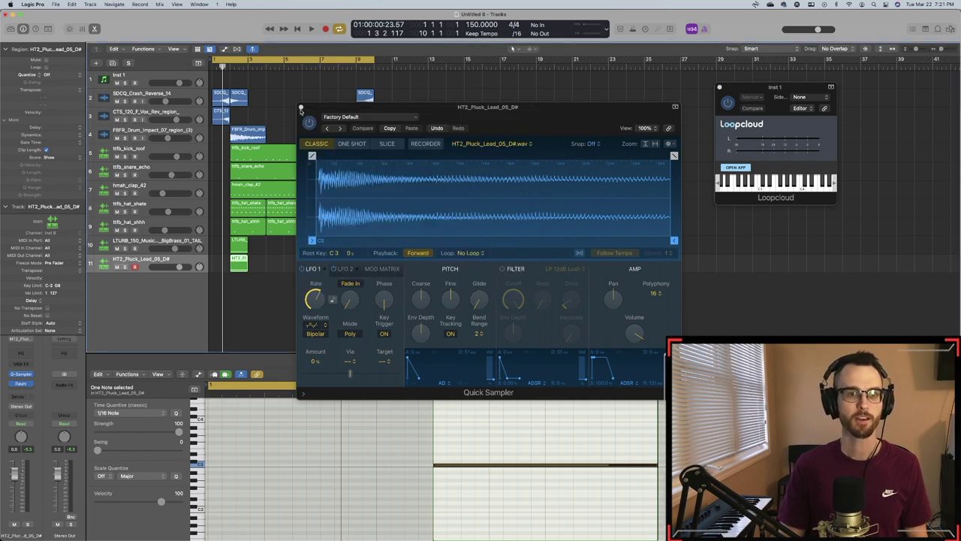
pyautogui.click(302, 109)
pyautogui.press('space')
pyautogui.moveTo(247, 263); pyautogui.dragTo(374, 263)
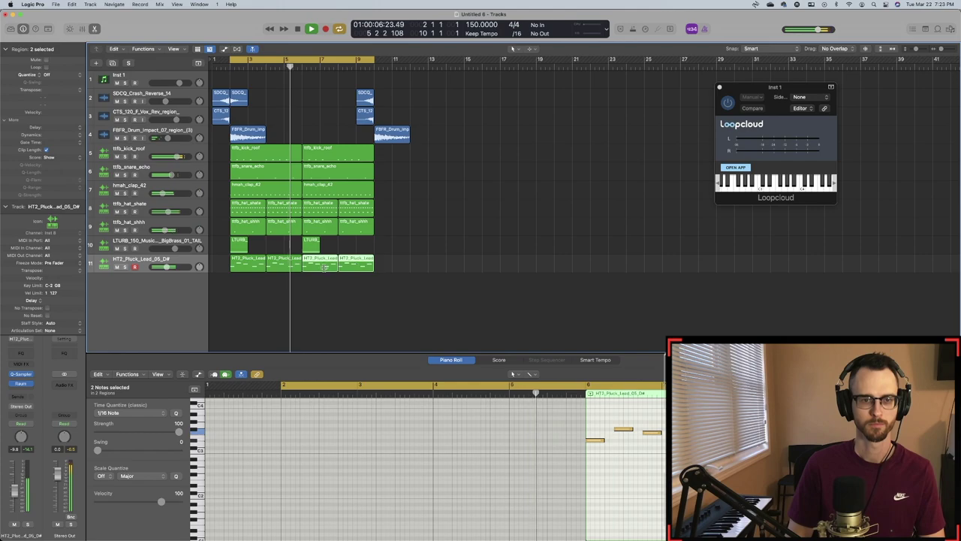
# Step: Join the first two pluck regions into one
pyautogui.click(278, 267)
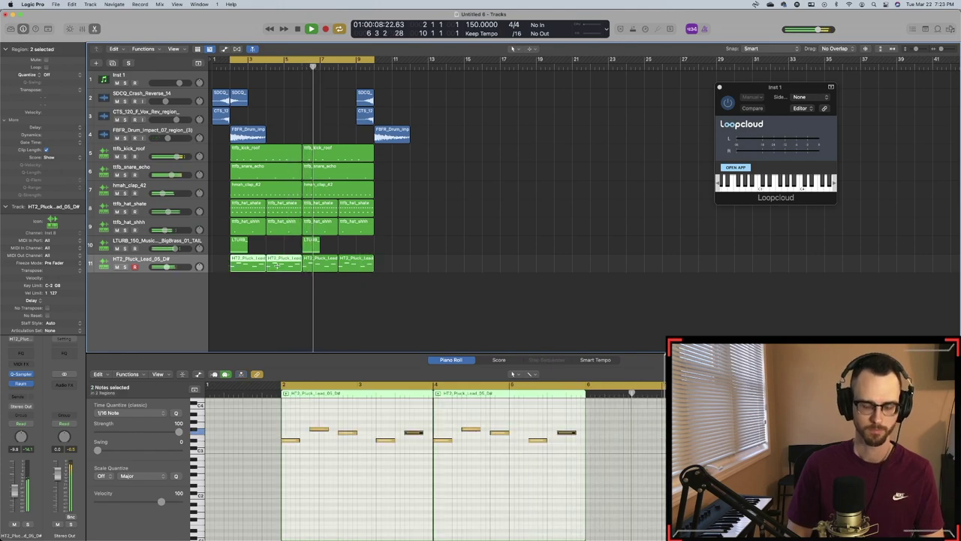
pyautogui.press('super+j')
pyautogui.click(326, 264)
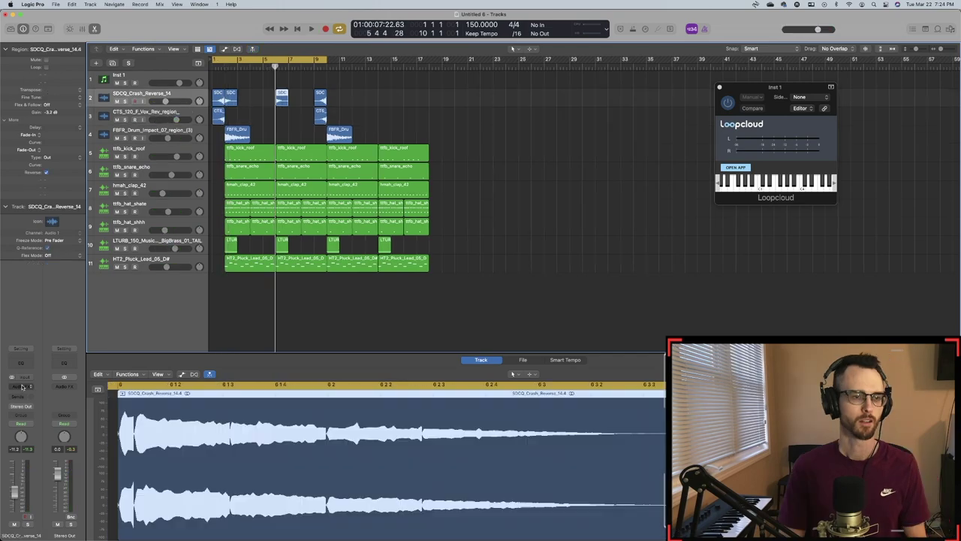
# Step: Add Raum reverb to the reversed crash track with 29.5% mix, then return to Loopcloud
pyautogui.click(21, 378)
pyautogui.moveTo(30, 413)
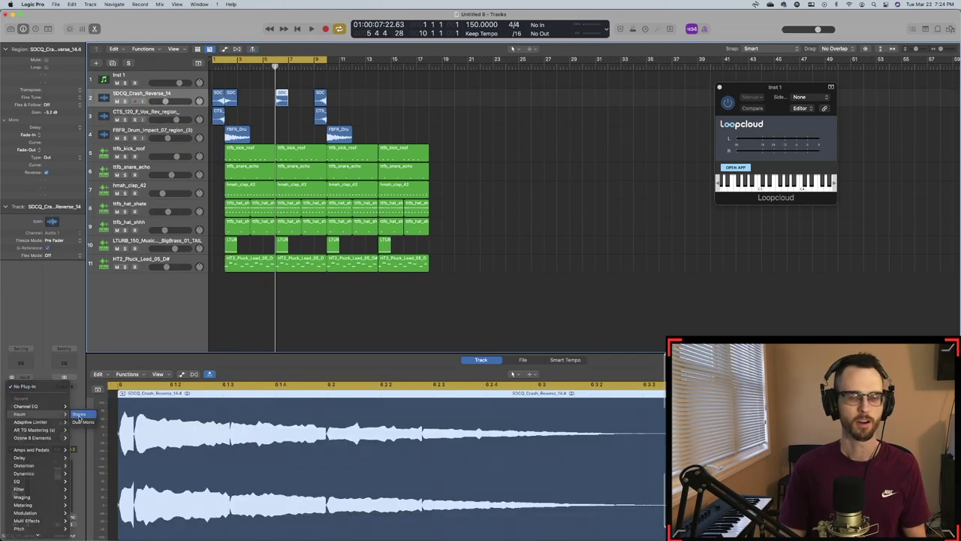
pyautogui.click(79, 414)
pyautogui.press('space')
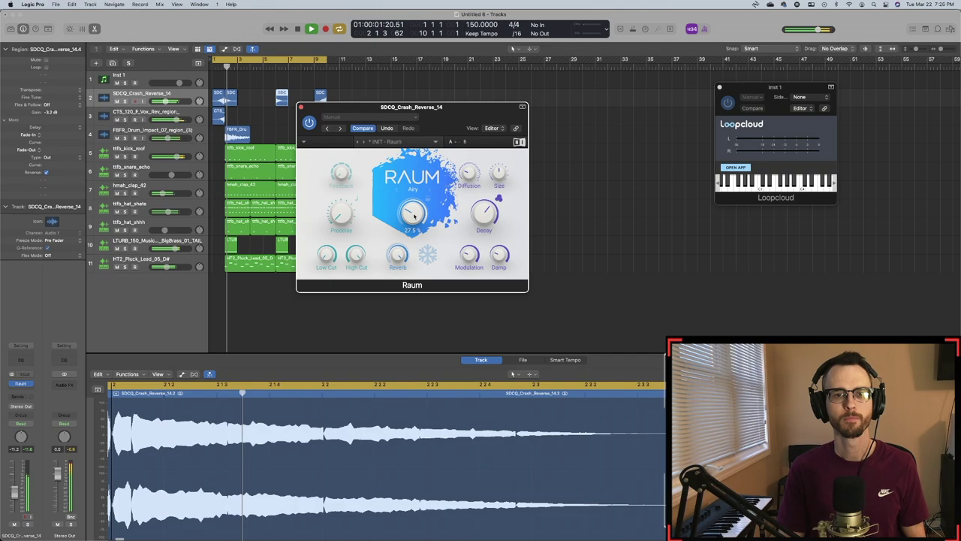
pyautogui.moveTo(413, 215); pyautogui.dragTo(413, 214)
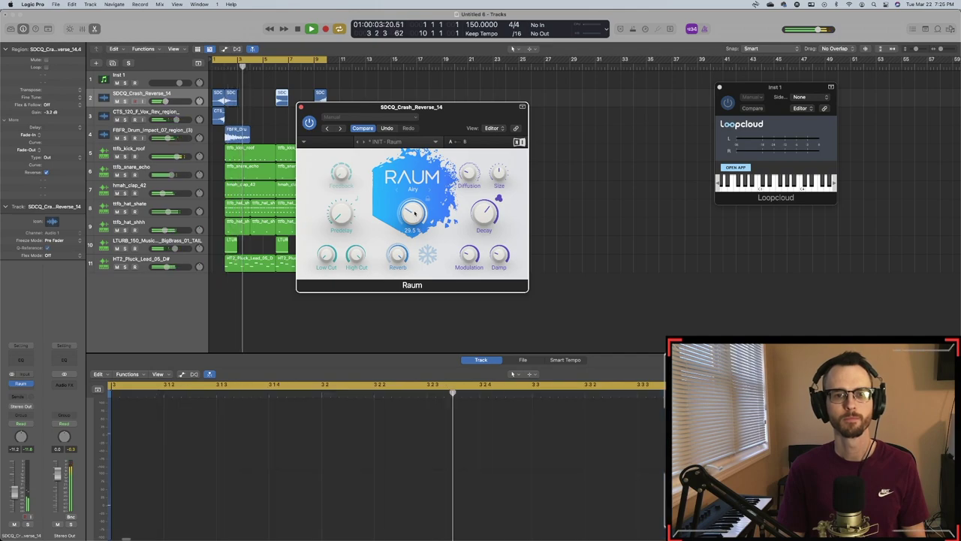
pyautogui.click(735, 167)
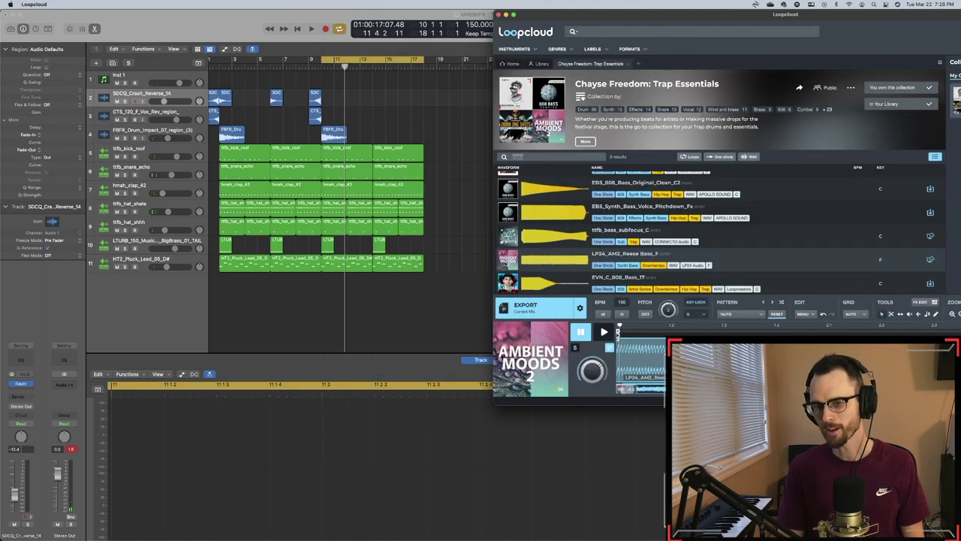
# Step: Add the LP24 Reese bass track at -4.7 dB with a lowered Channel EQ high cut
pyautogui.moveTo(365, 317); pyautogui.dragTo(324, 282)
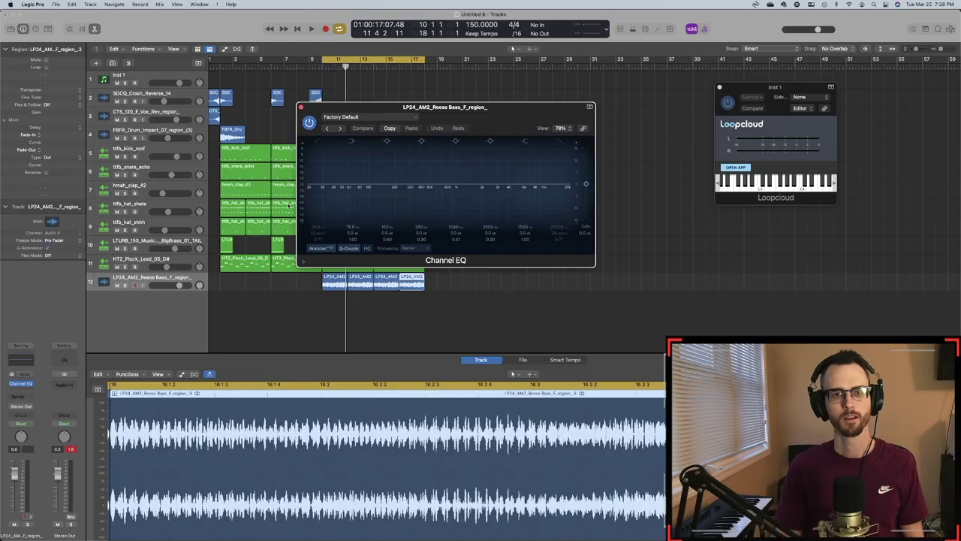
pyautogui.press('space')
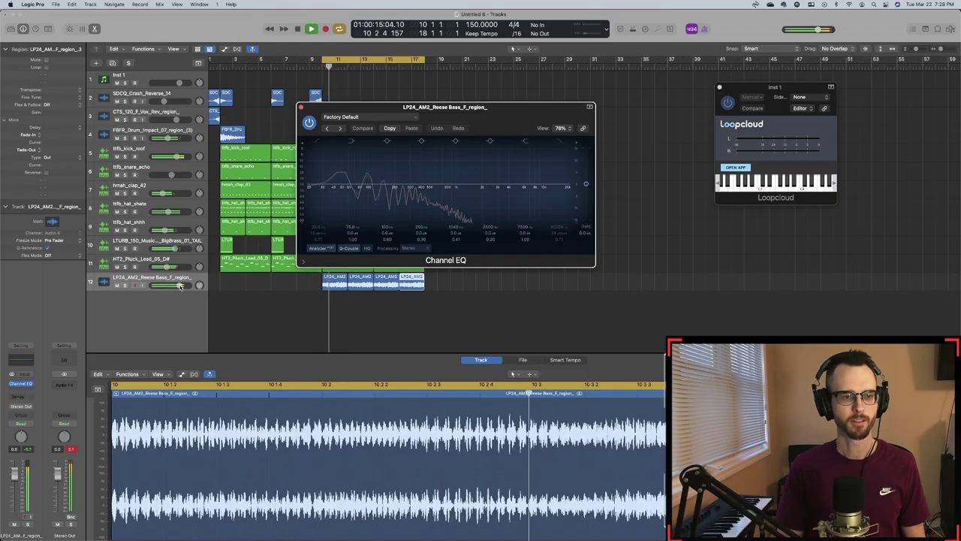
pyautogui.moveTo(179, 286); pyautogui.dragTo(174, 285)
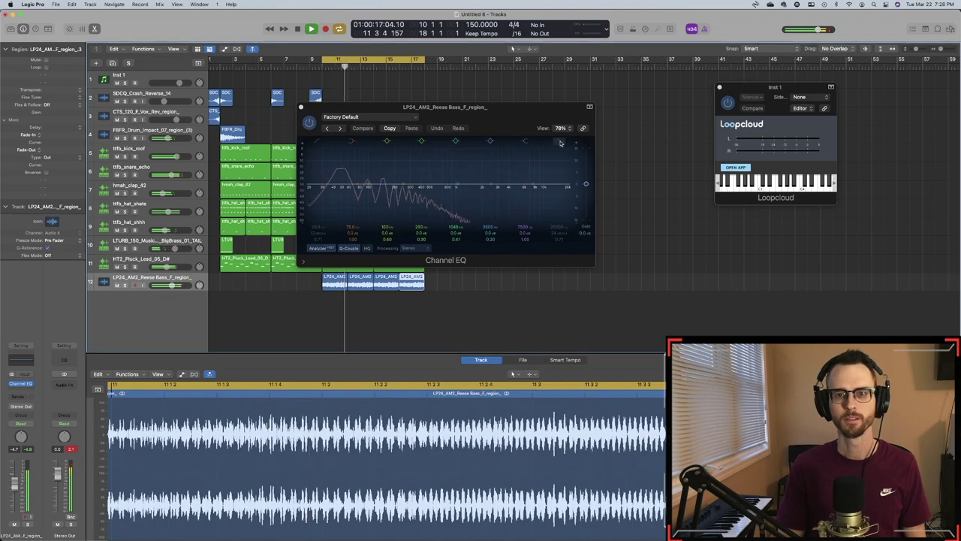
pyautogui.click(558, 229)
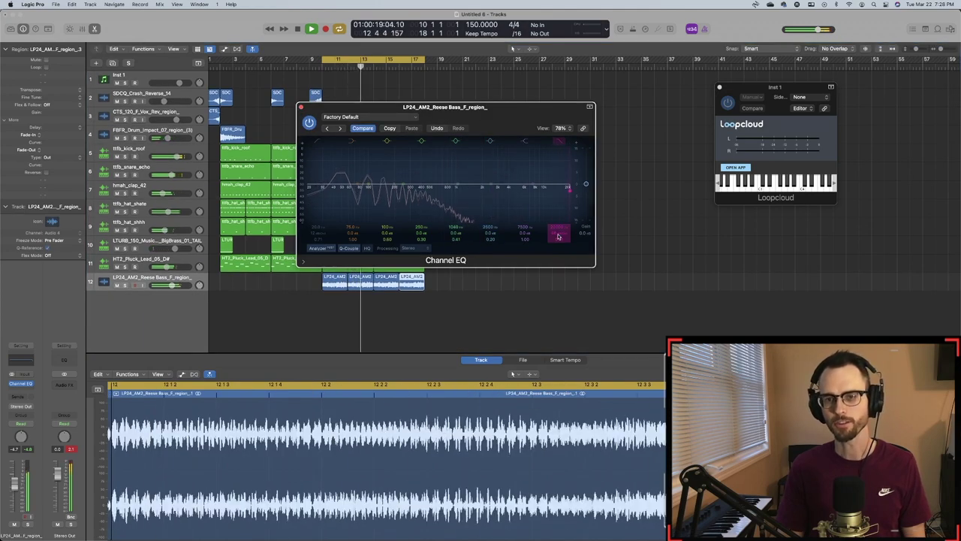
pyautogui.moveTo(558, 236); pyautogui.dragTo(557, 300)
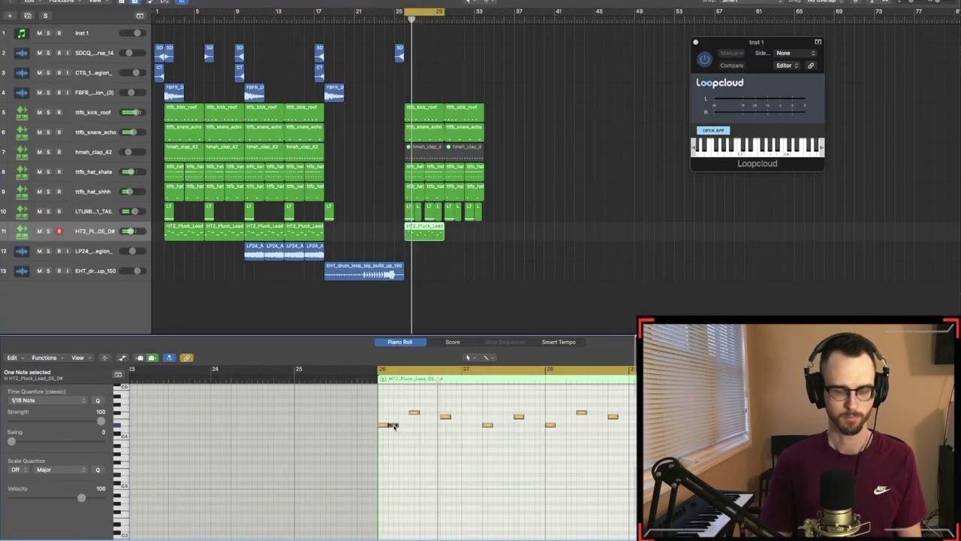
# Step: Move a pluck melody note, then audition 808s and settle on EBS_808_Bass_Original_Clean_C2
pyautogui.moveTo(408, 435); pyautogui.dragTo(541, 428)
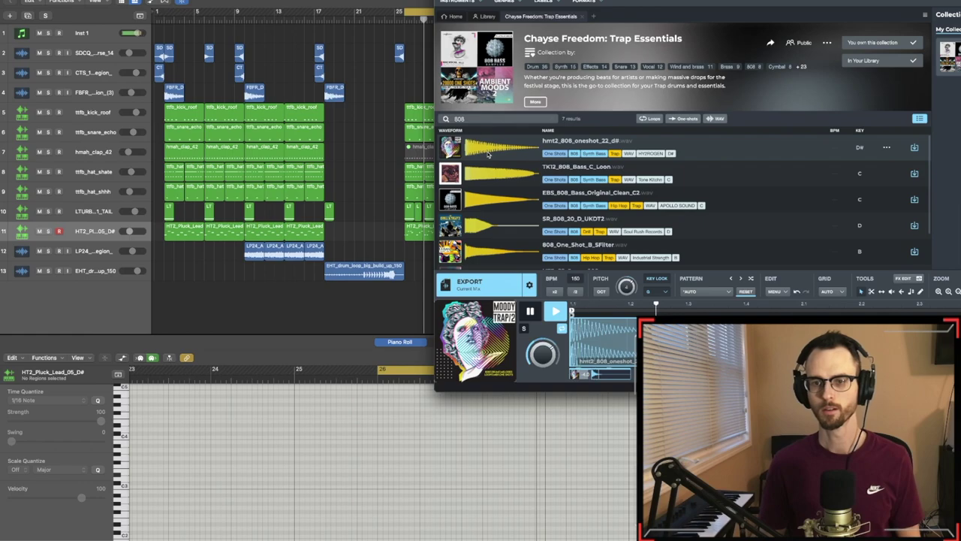
pyautogui.press('Down')
pyautogui.press('Down')
pyautogui.press('Down')
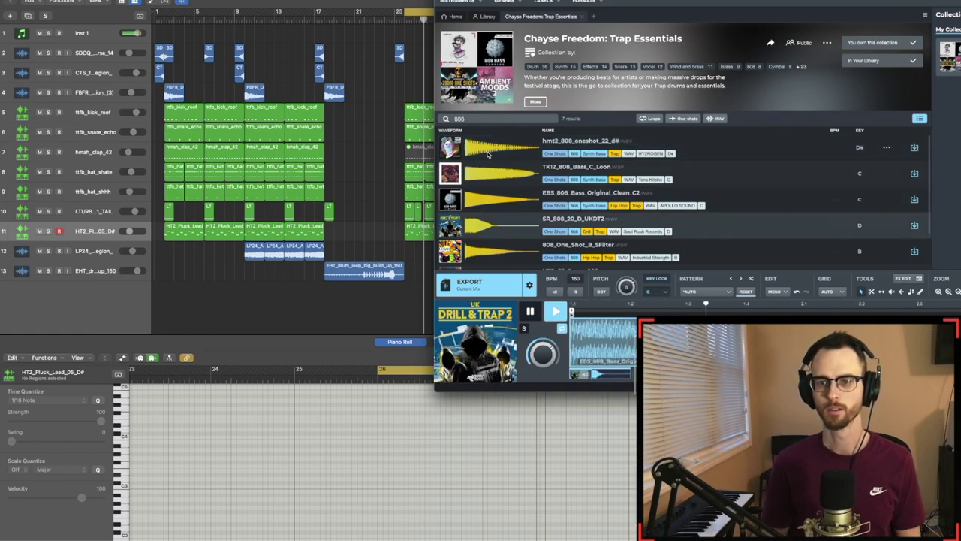
pyautogui.press('Down')
pyautogui.press('Up')
pyautogui.press('Up')
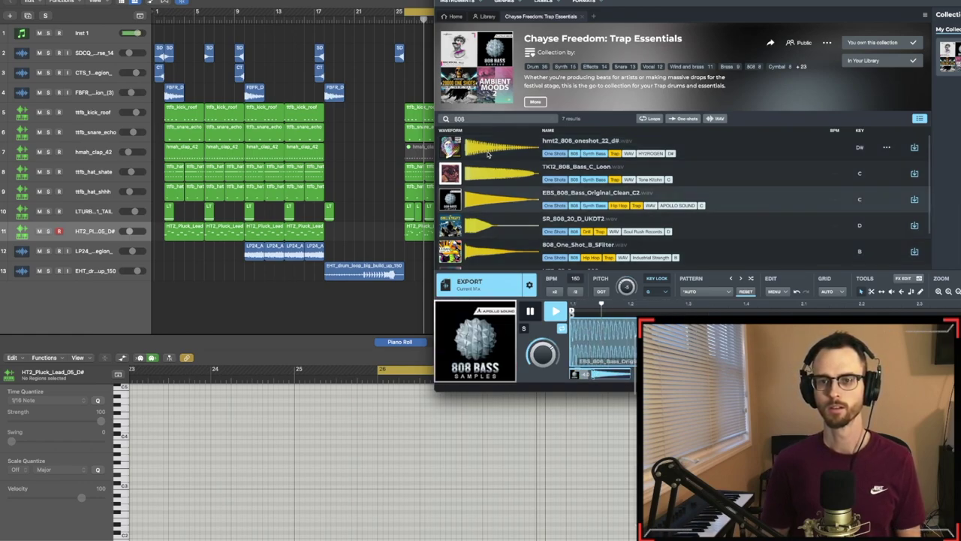